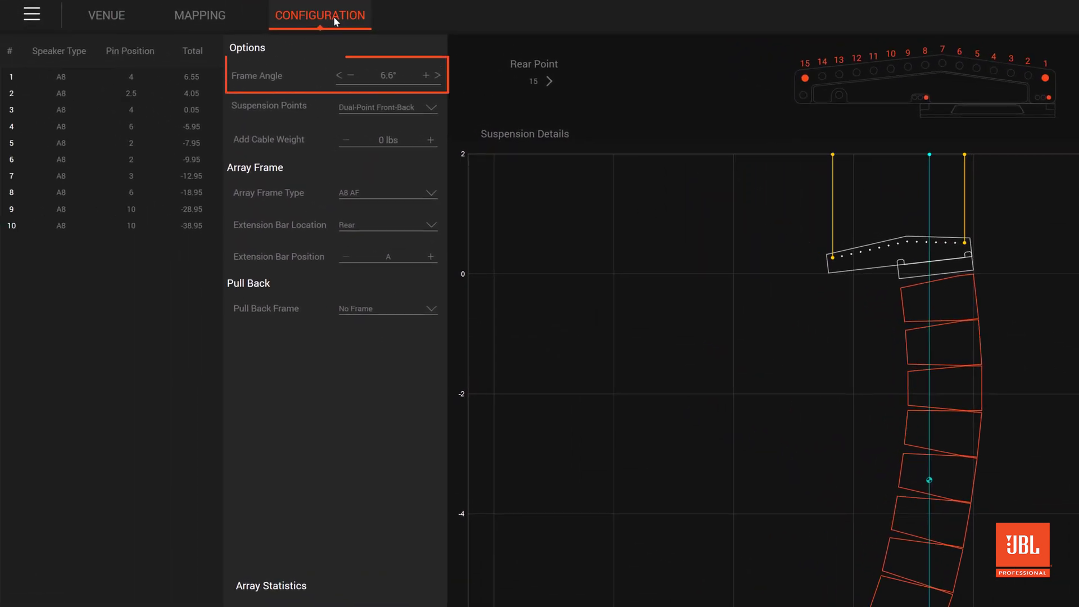
# Drop the frame angle one tenth to 6.5° and choose Single-Point suspension.
pyautogui.click(351, 76)
pyautogui.click(432, 108)
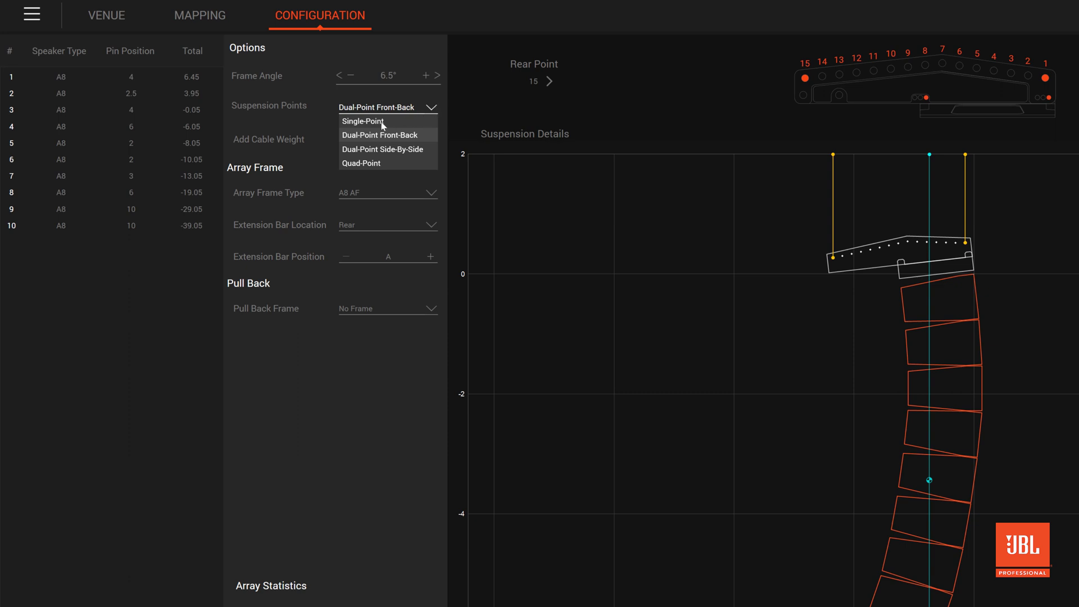
pyautogui.click(382, 123)
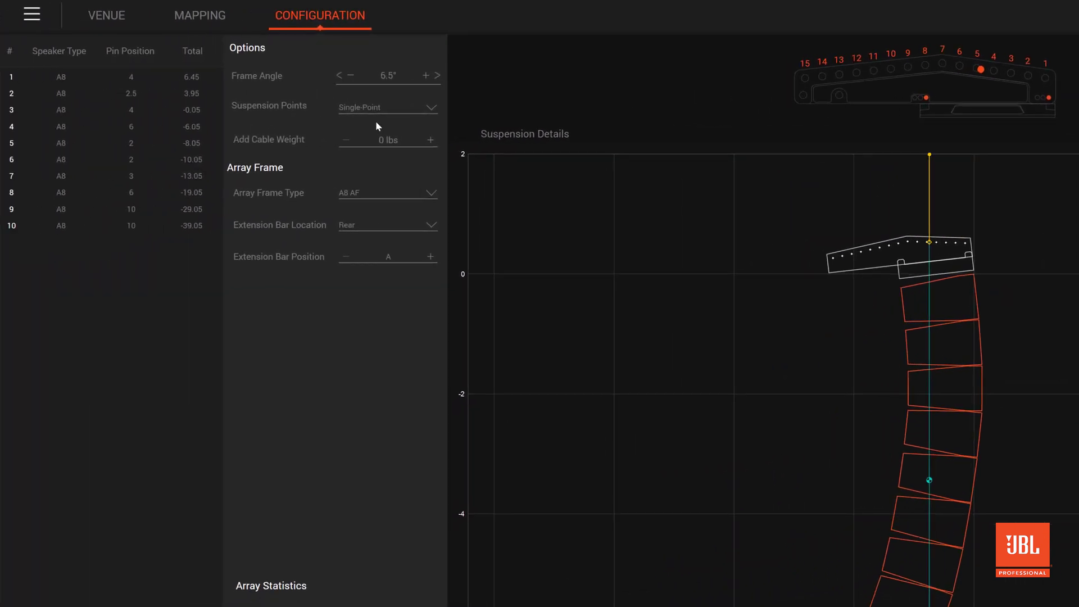
# Step the added cable weight up, down to zero, then back to 50 lbs.
pyautogui.click(430, 141)
pyautogui.click(430, 140)
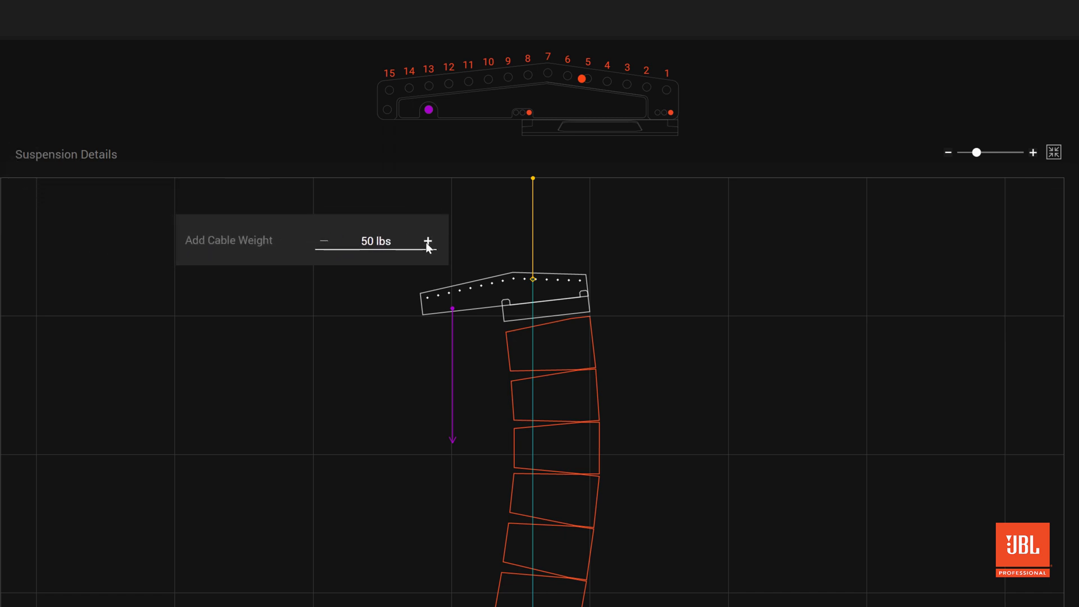
pyautogui.click(428, 242)
pyautogui.click(428, 241)
pyautogui.click(323, 242)
pyautogui.click(323, 242)
pyautogui.click(324, 242)
pyautogui.click(323, 241)
pyautogui.click(428, 241)
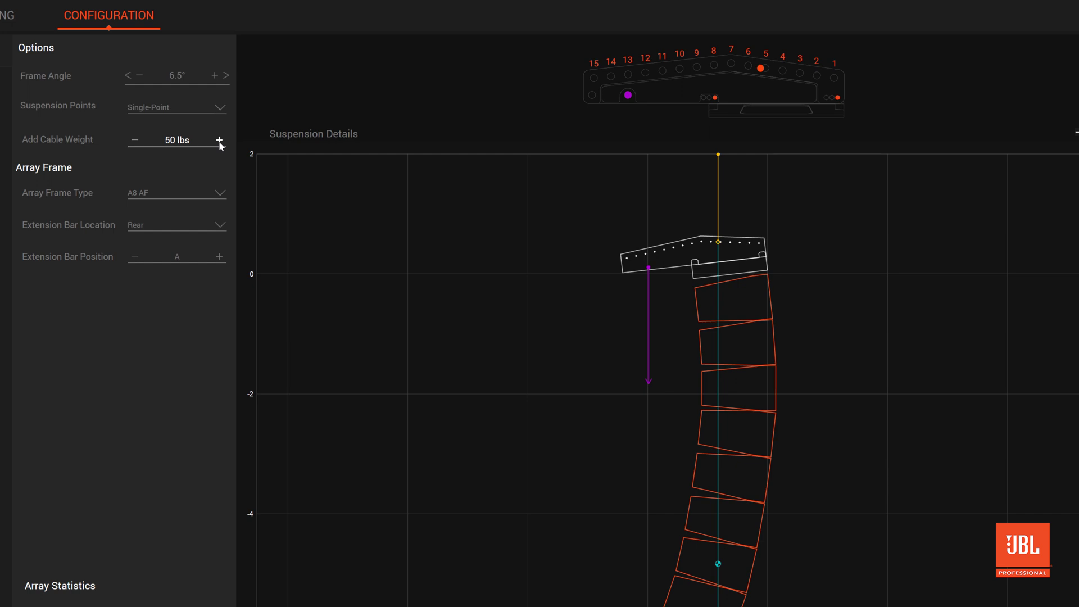
pyautogui.click(221, 194)
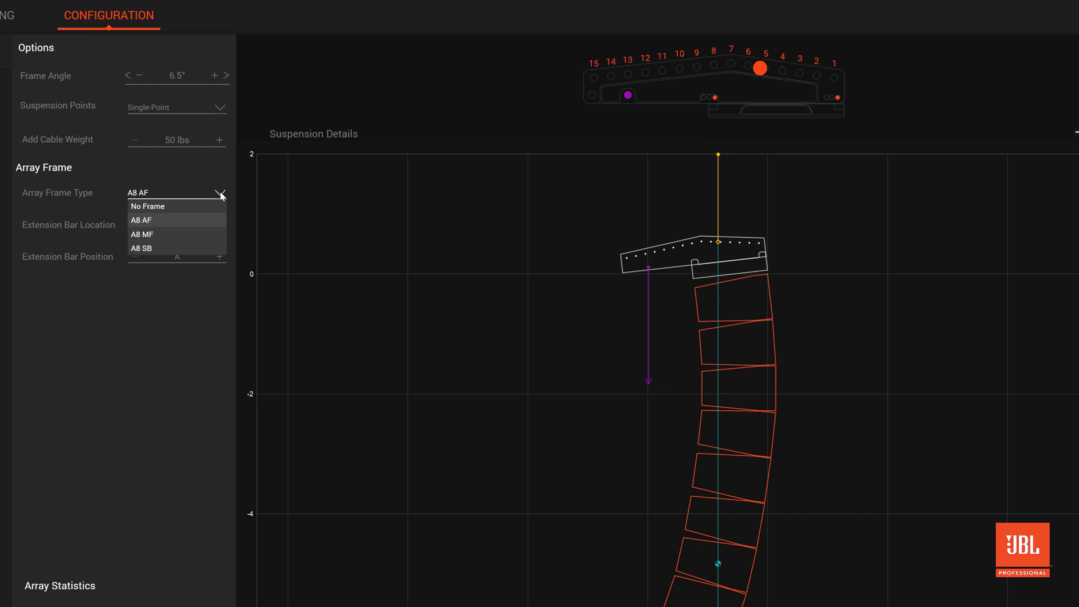
pyautogui.click(208, 173)
pyautogui.click(221, 108)
pyautogui.click(199, 141)
pyautogui.click(980, 81)
pyautogui.click(981, 82)
pyautogui.click(1011, 81)
pyautogui.click(1011, 82)
pyautogui.click(225, 81)
pyautogui.click(225, 82)
pyautogui.click(195, 82)
pyautogui.click(195, 82)
pyautogui.click(94, 111)
pyautogui.click(165, 122)
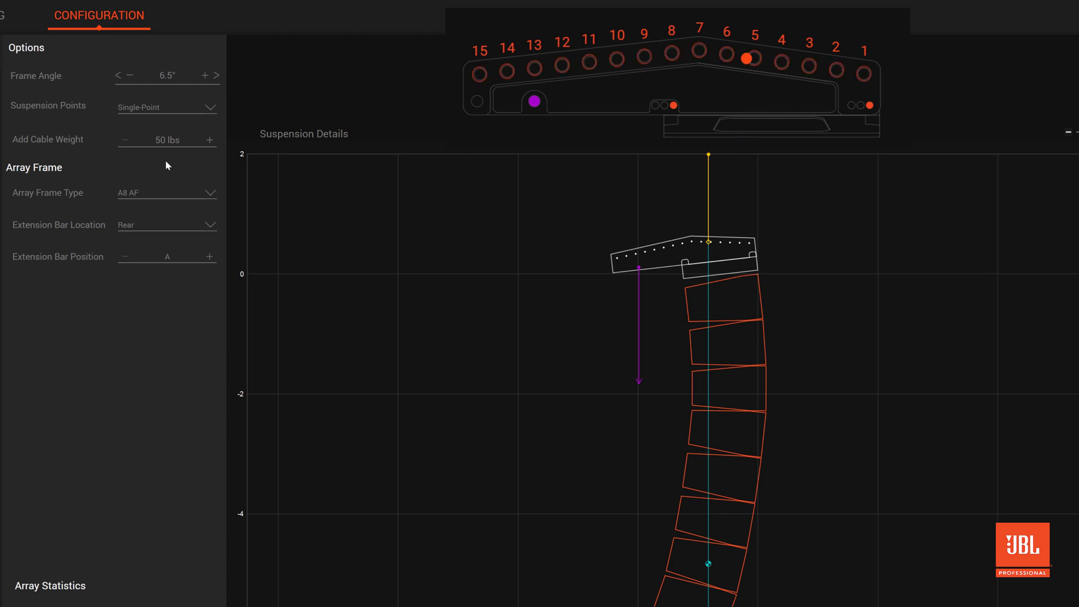
# Move the extension bar two positions to C and select Dual-Point Front-Back suspension.
pyautogui.click(210, 257)
pyautogui.click(210, 257)
pyautogui.click(206, 109)
pyautogui.click(195, 136)
# Choose A8 SB as the pull-back frame beneath the A8 array.
pyautogui.click(198, 309)
pyautogui.click(158, 185)
pyautogui.doubleClick(298, 59)
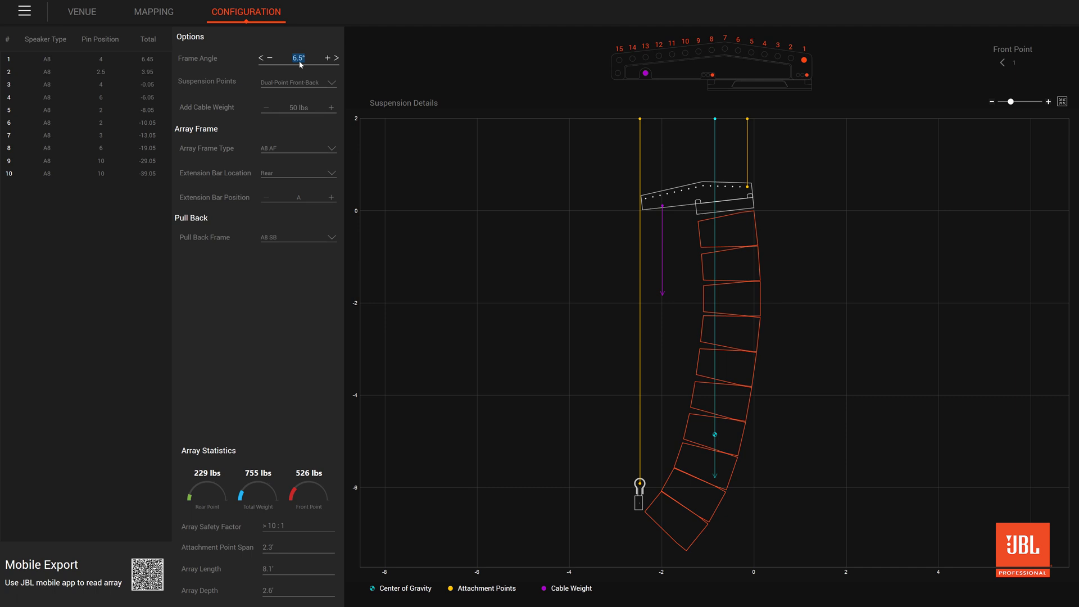
pyautogui.write('20')
pyautogui.press('Return')
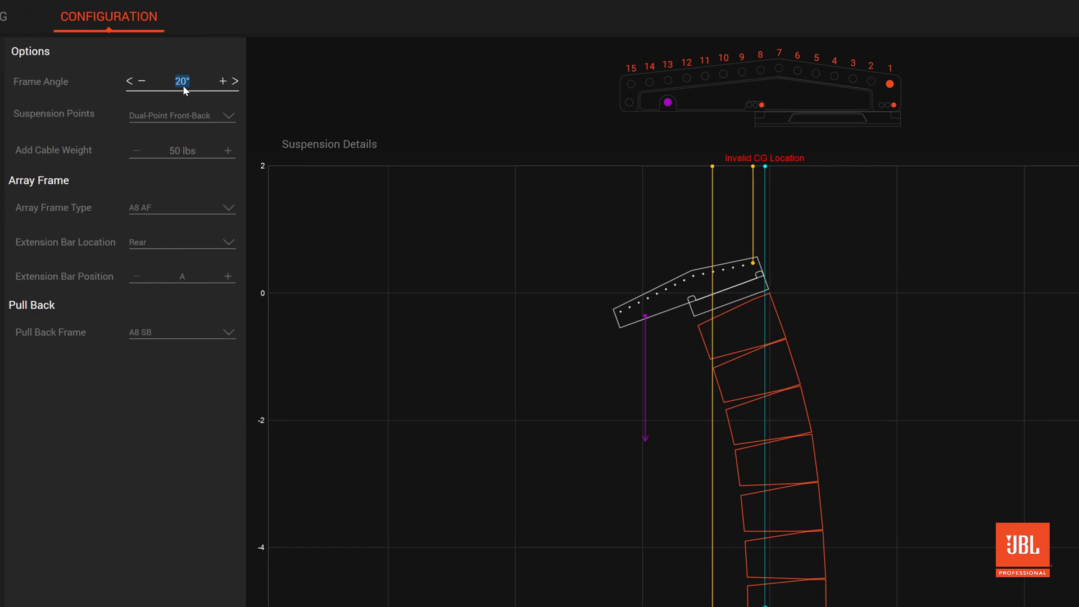
pyautogui.write('6.5')
pyautogui.press('Return')
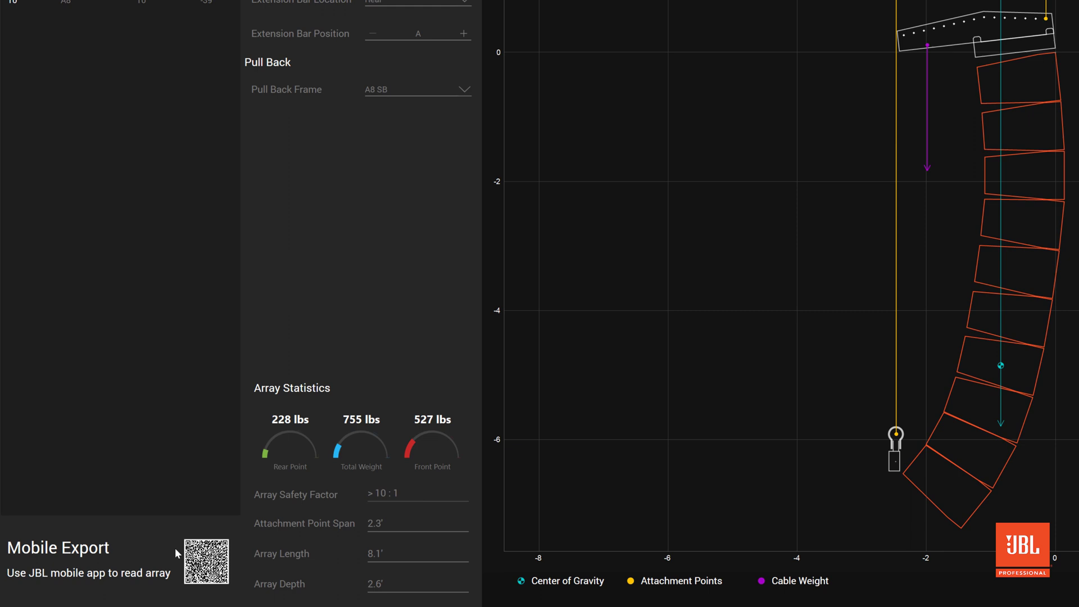